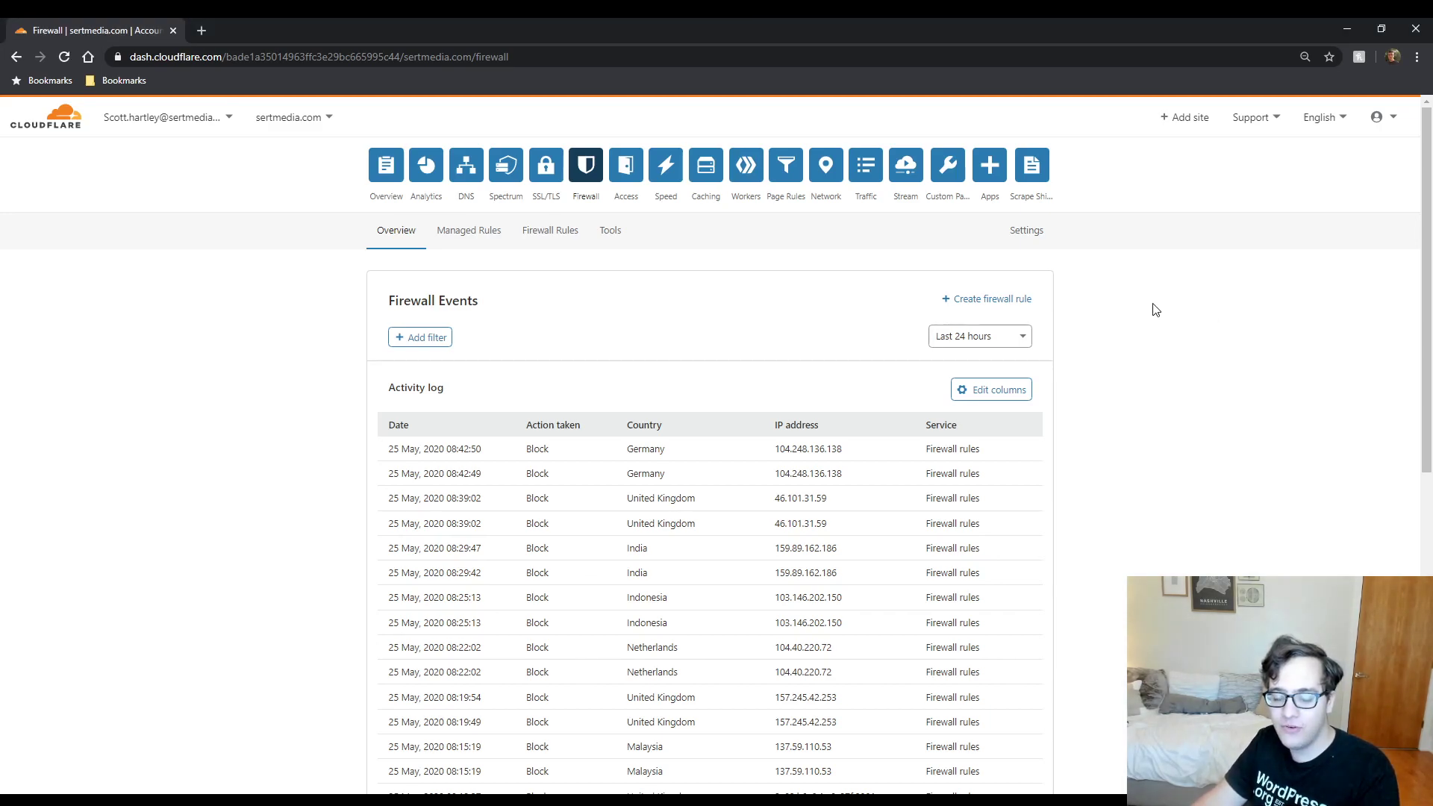
Look through the Speed Optimization settings, then go to the SSL/TLS page.
left_click(666, 166)
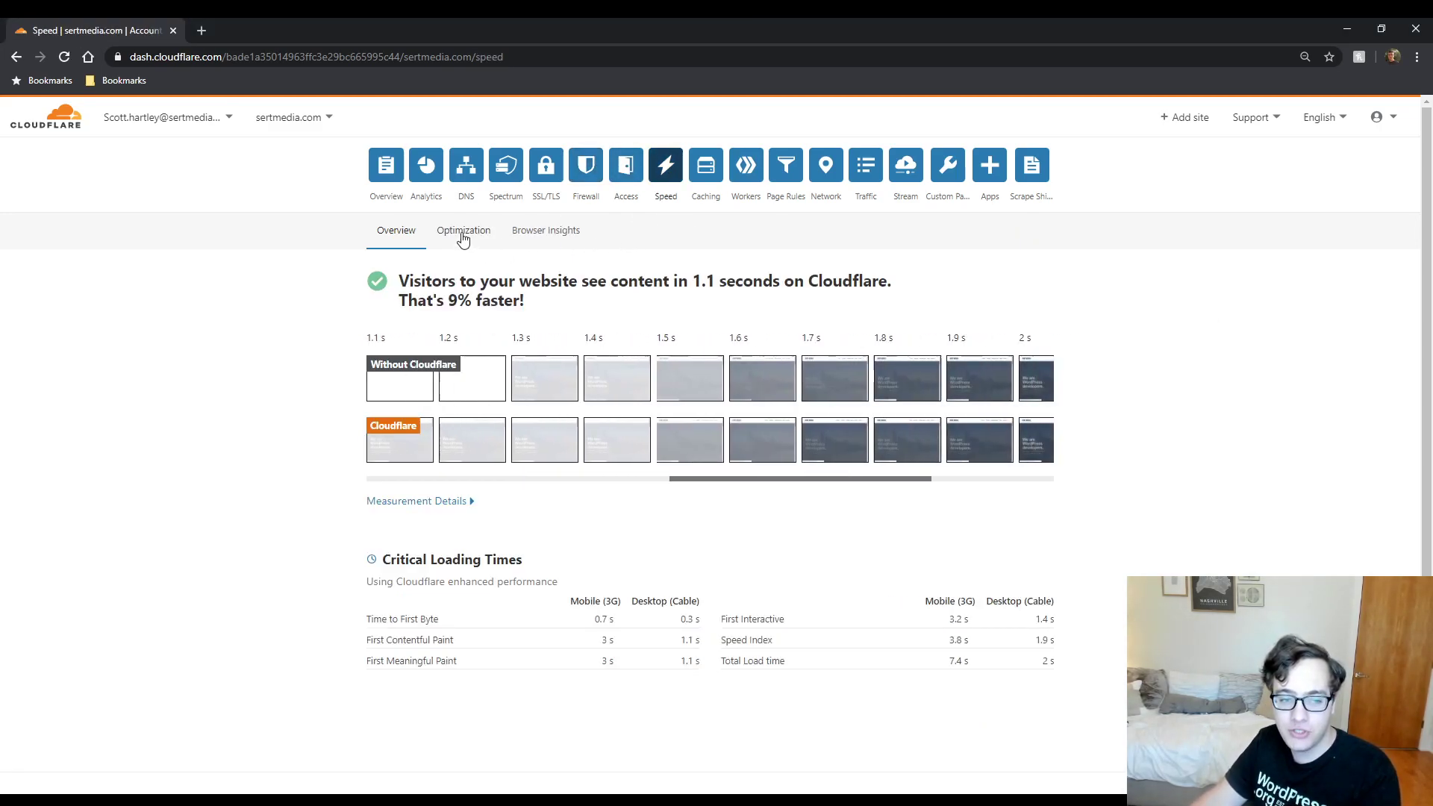
left_click(458, 233)
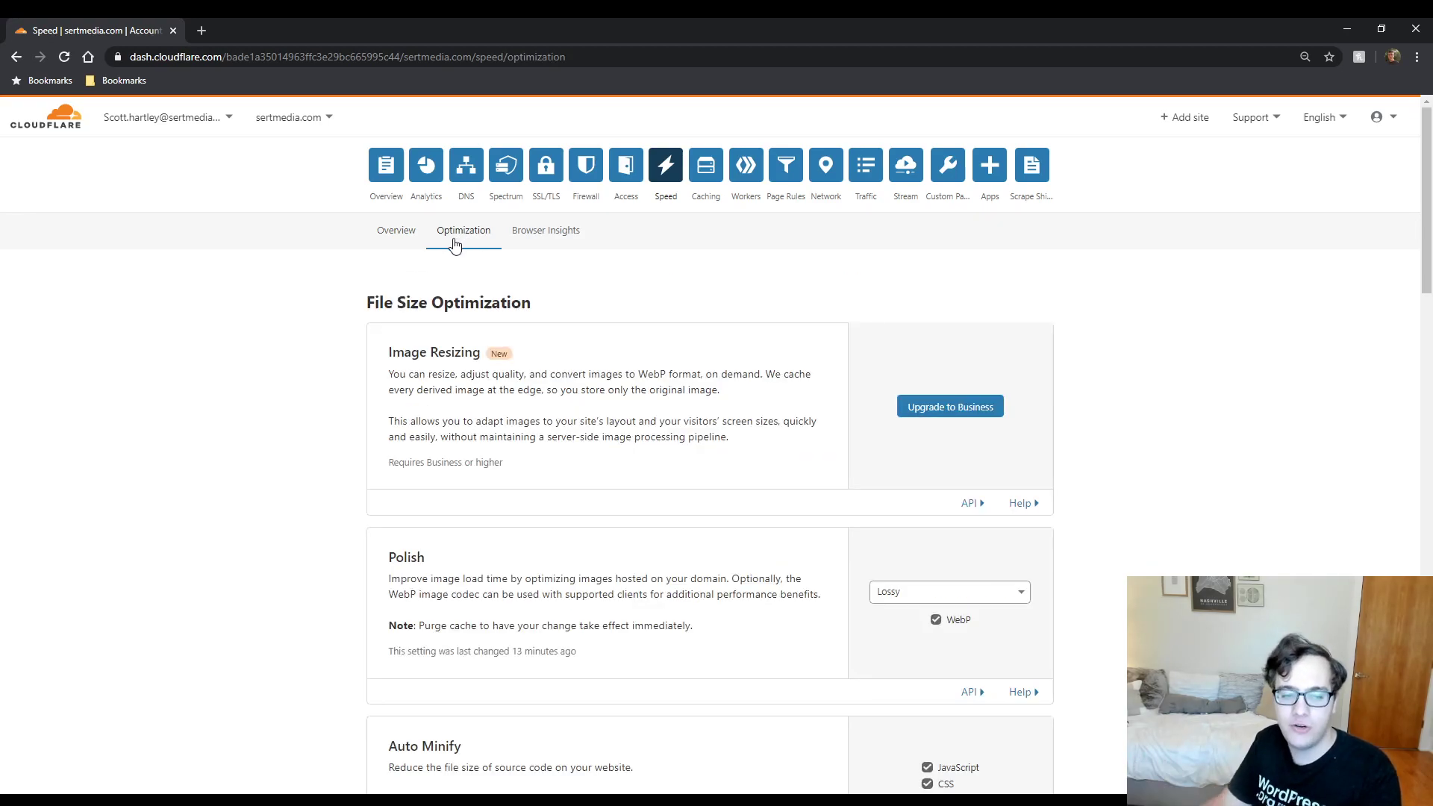
scroll(619, 337, "down", 7)
scroll(626, 343, "down", 10)
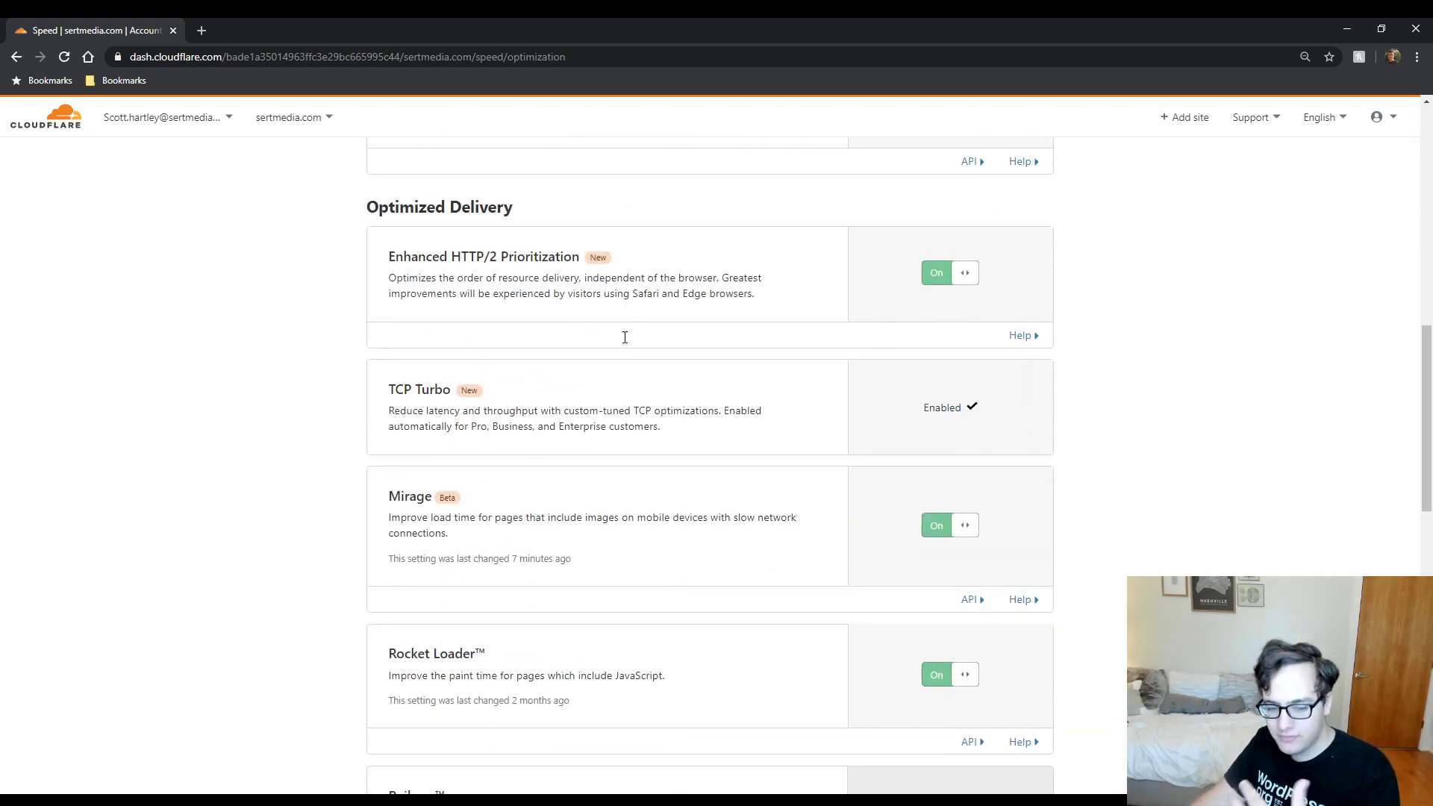
scroll(625, 359, "down", 3)
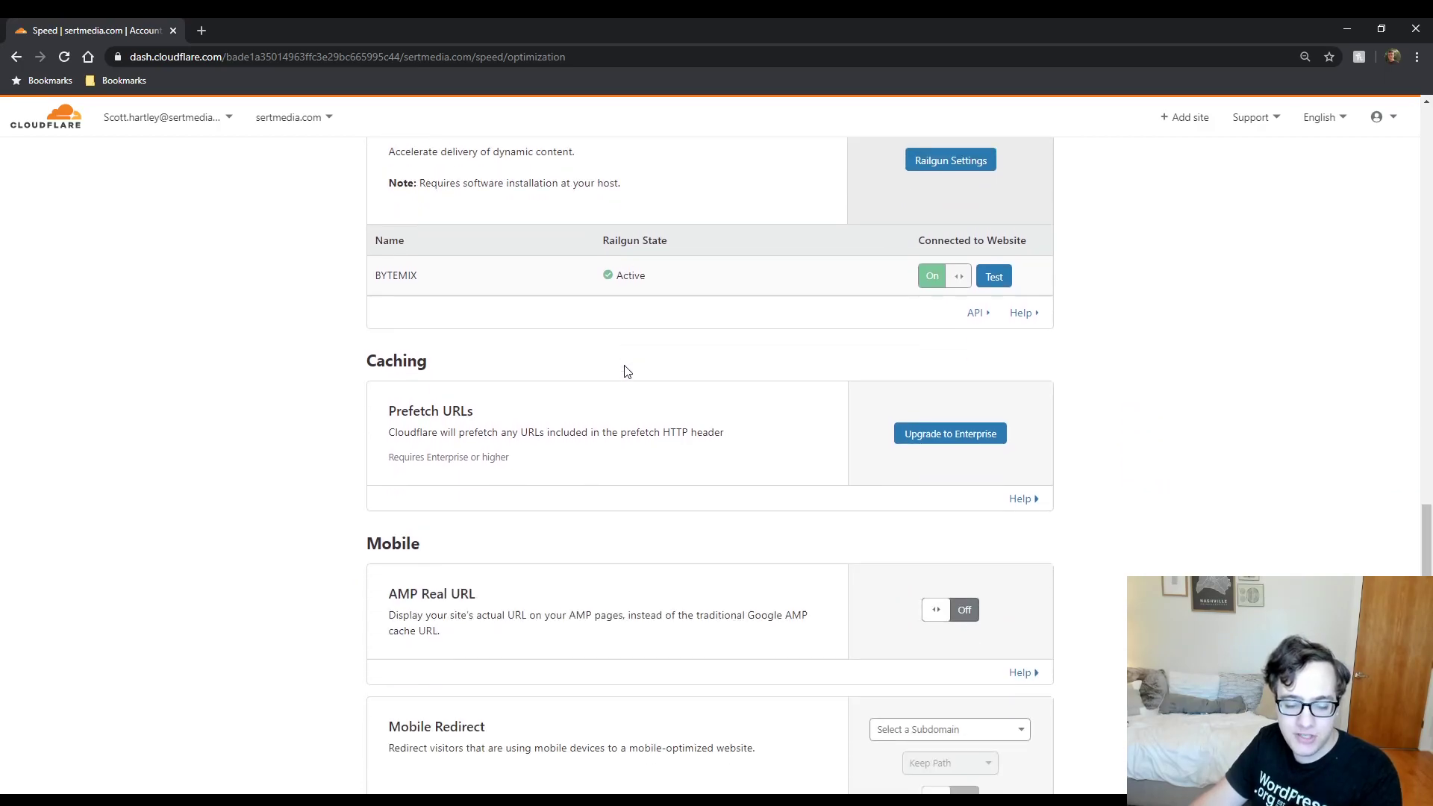
scroll(589, 425, "up", 20)
scroll(556, 166, "down", 1)
left_click(556, 166)
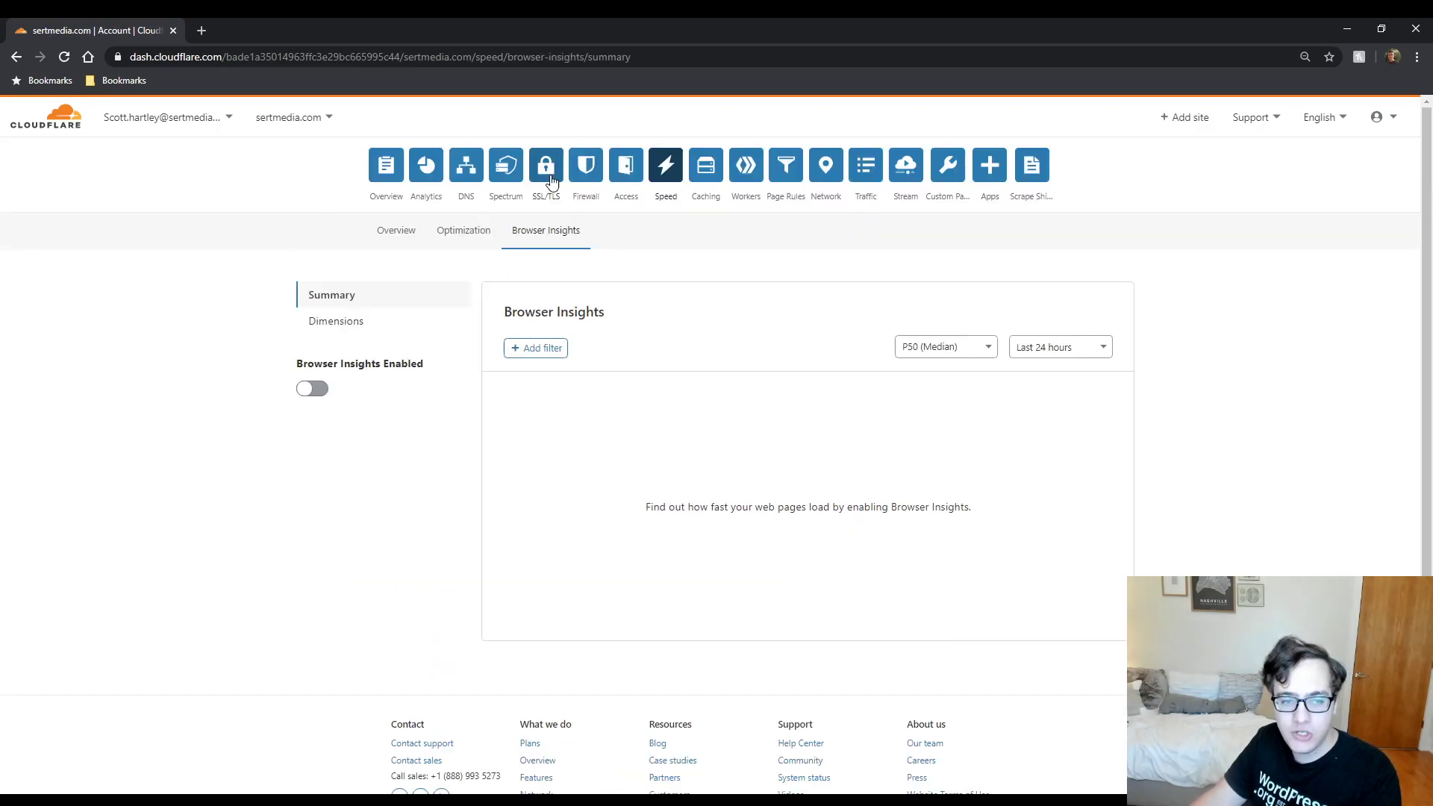
Scroll down the SSL/TLS overview to the Traffic Served Over TLS breakdown.
scroll(590, 595, "down", 1)
scroll(590, 595, "down", 2)
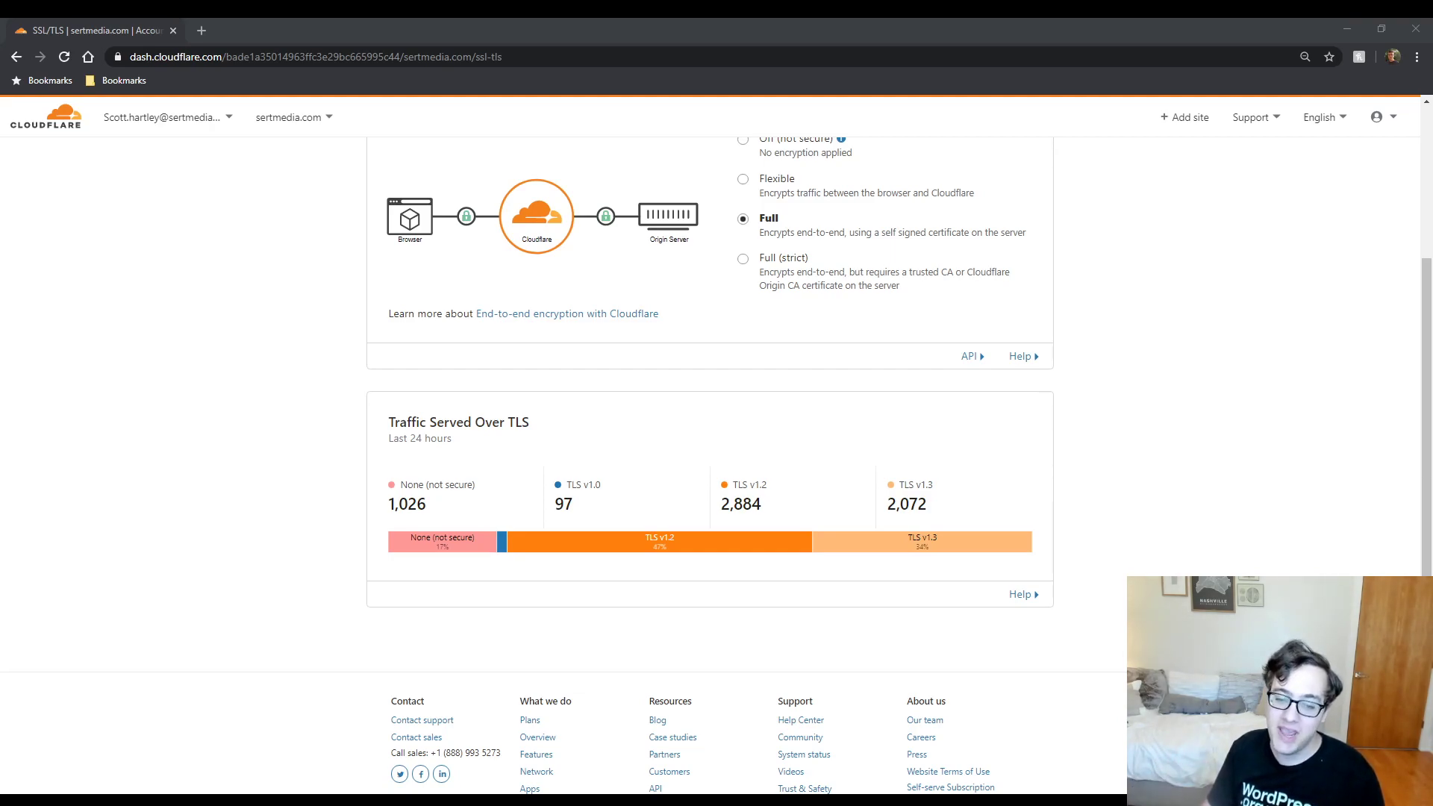
Load sertmedia.com in a new Chrome tab and select its address.
left_click(286, 20)
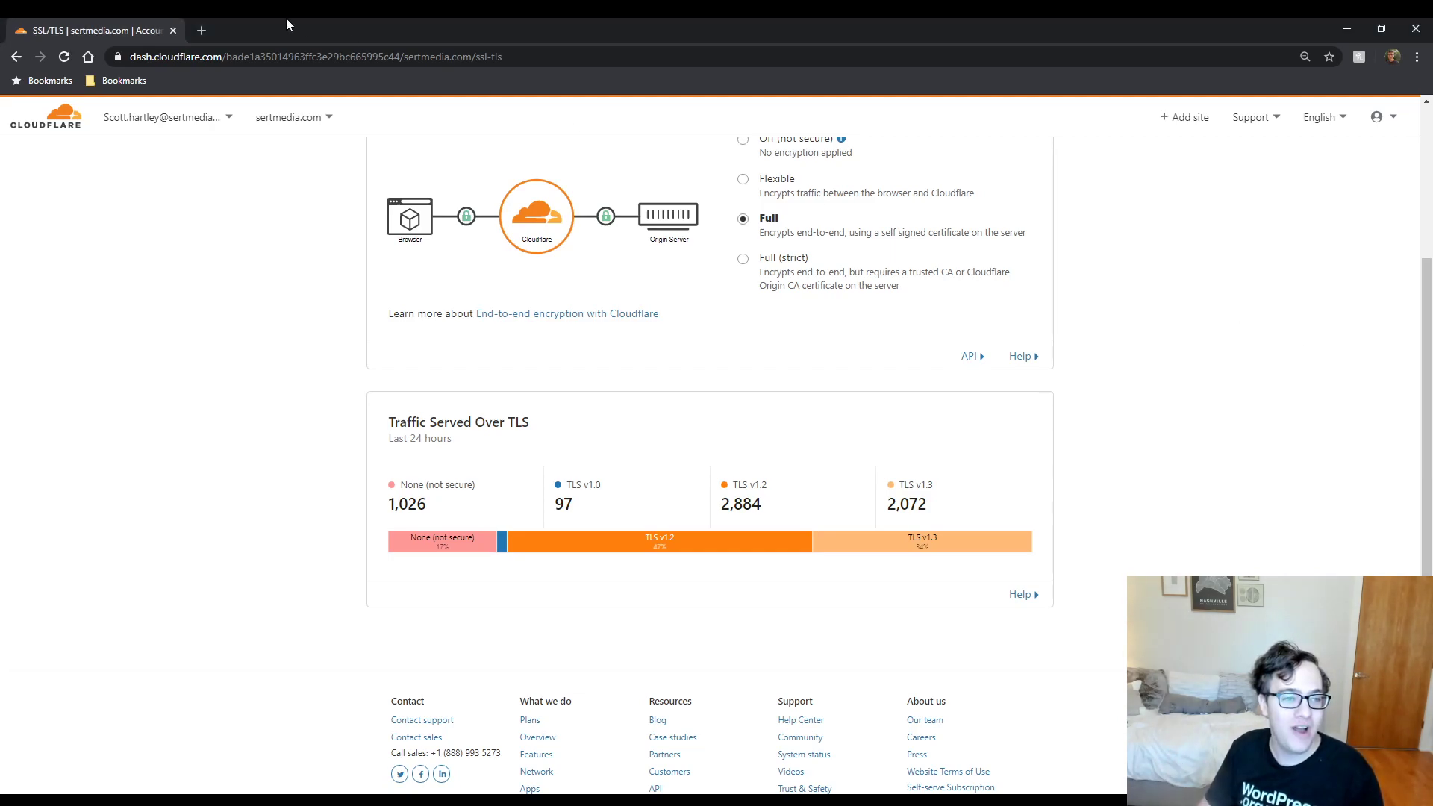
left_click(201, 30)
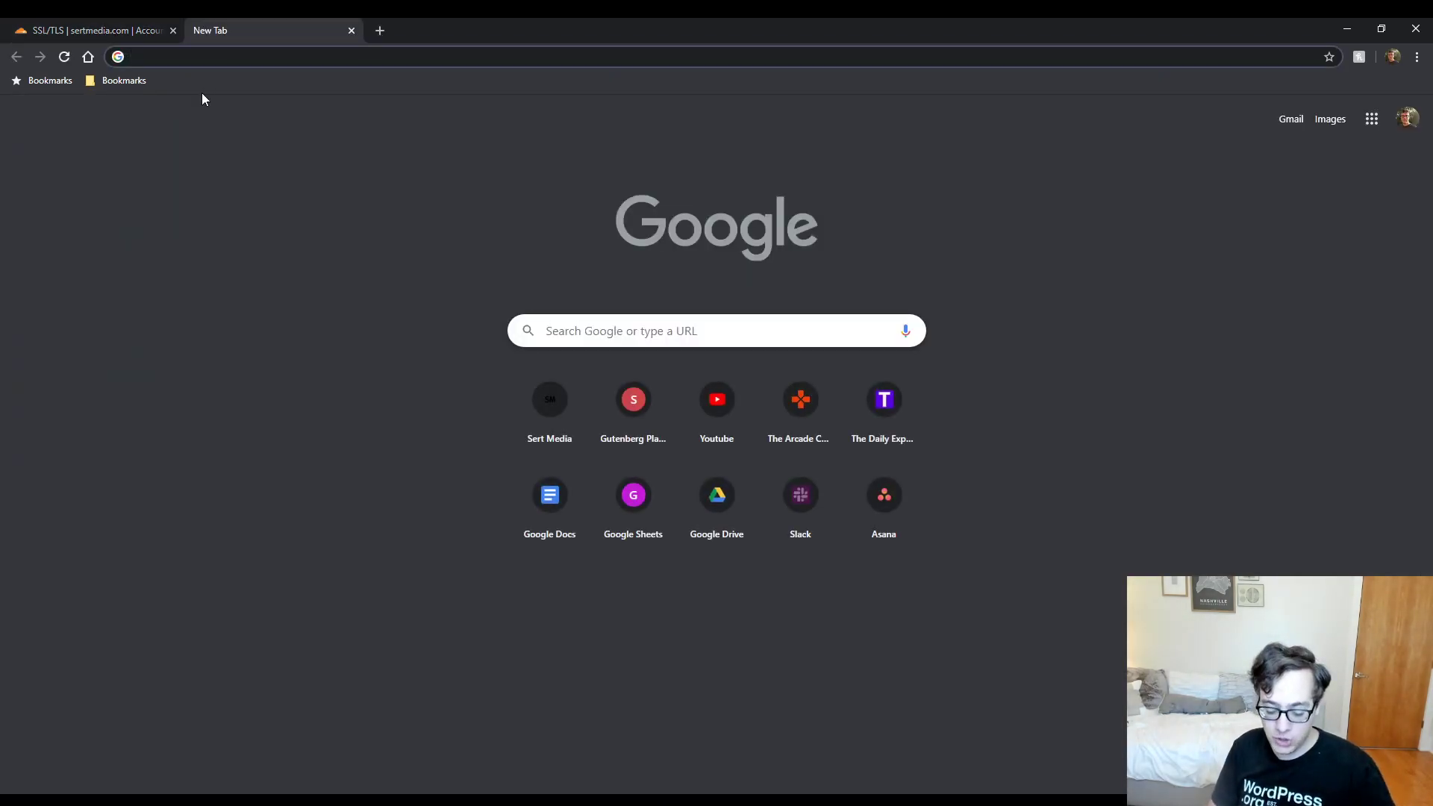
type("sertmedia.com")
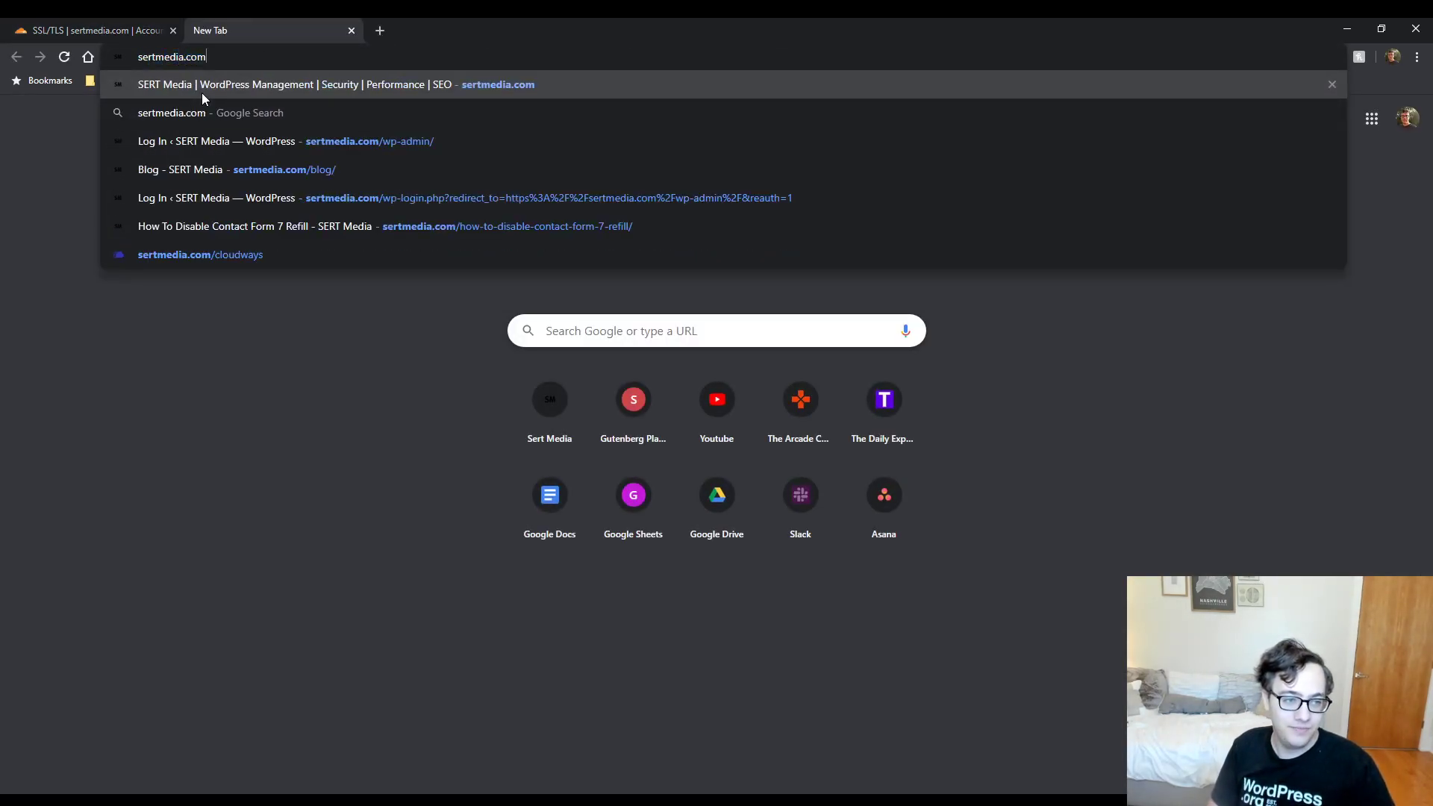
key("Return")
left_click(297, 57)
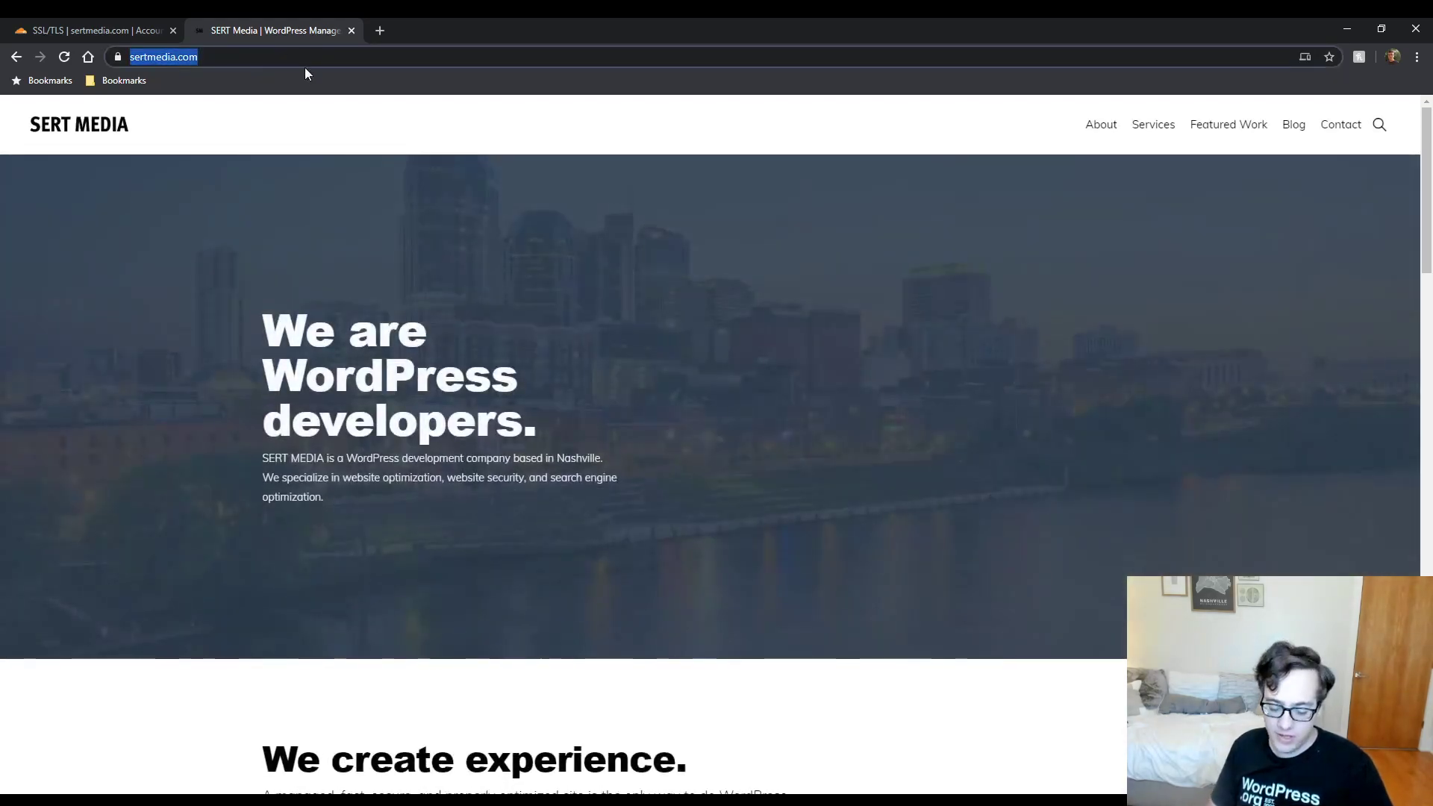
Copy the sertmedia.com address and submit it to GTmetrix for analysis.
key("ctrl+c")
type("gt")
key("Return")
key("ctrl+v")
key("Return")
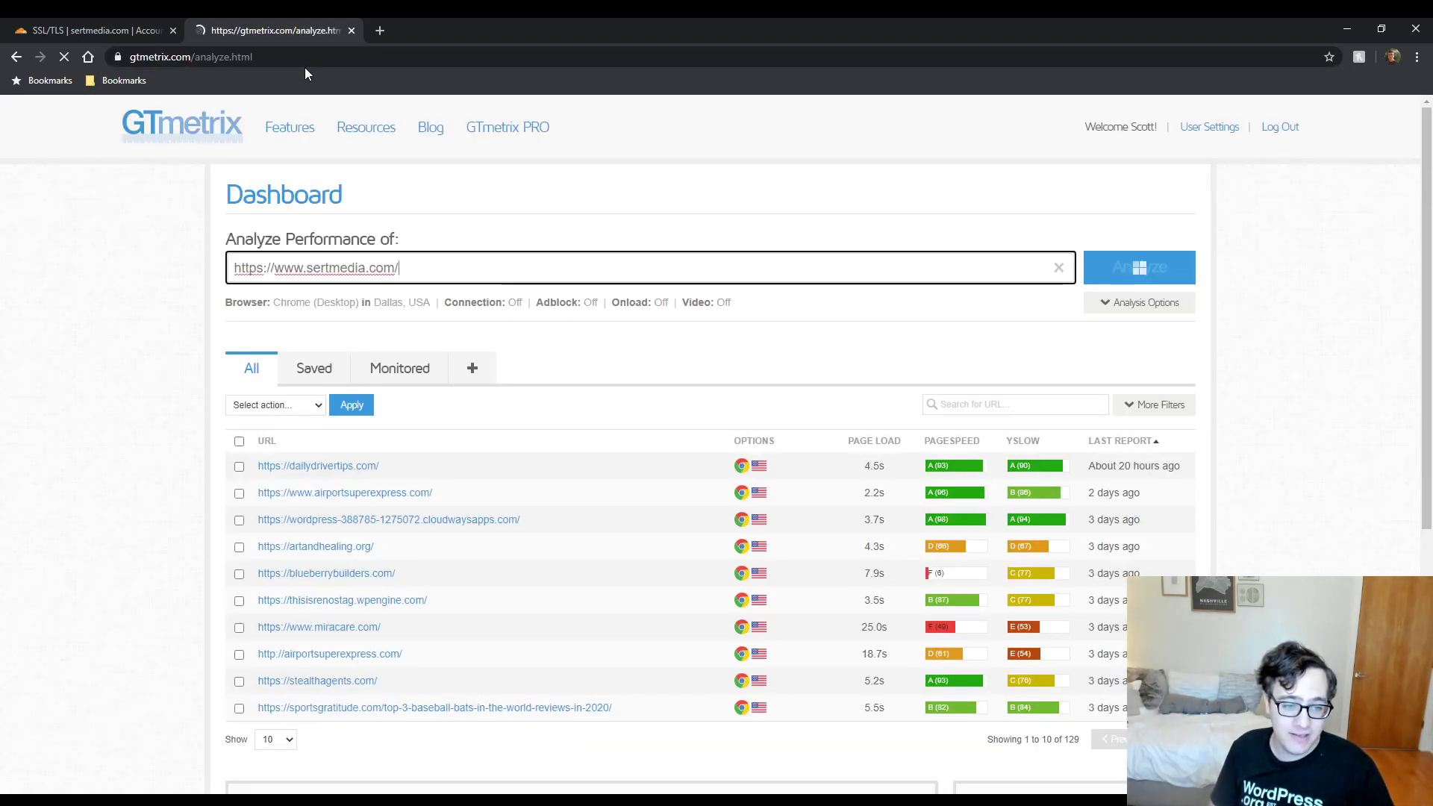
Check the Cloudflare tab, then select GTmetrix's 160-jobs-ahead queue notice.
left_click(132, 27)
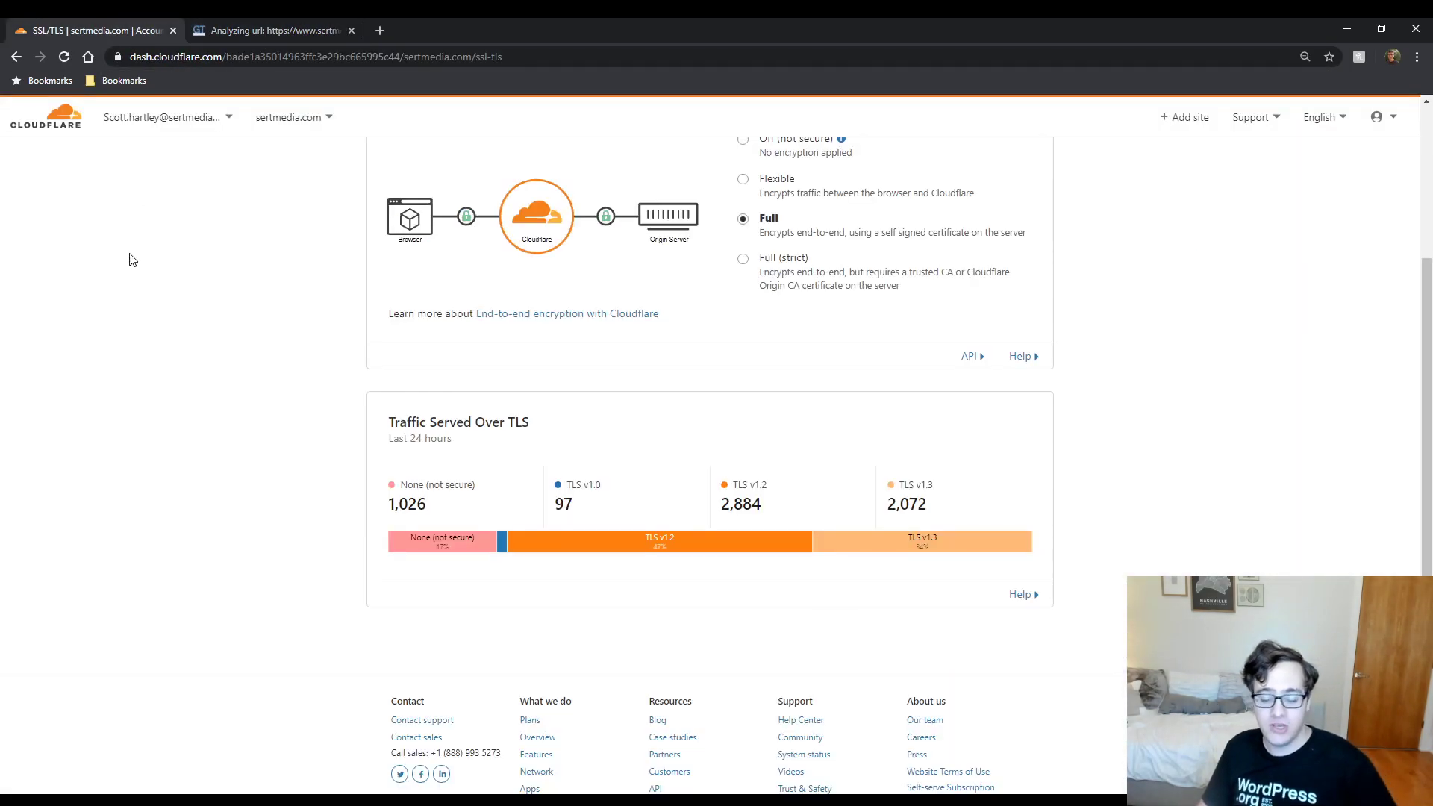
left_click(266, 21)
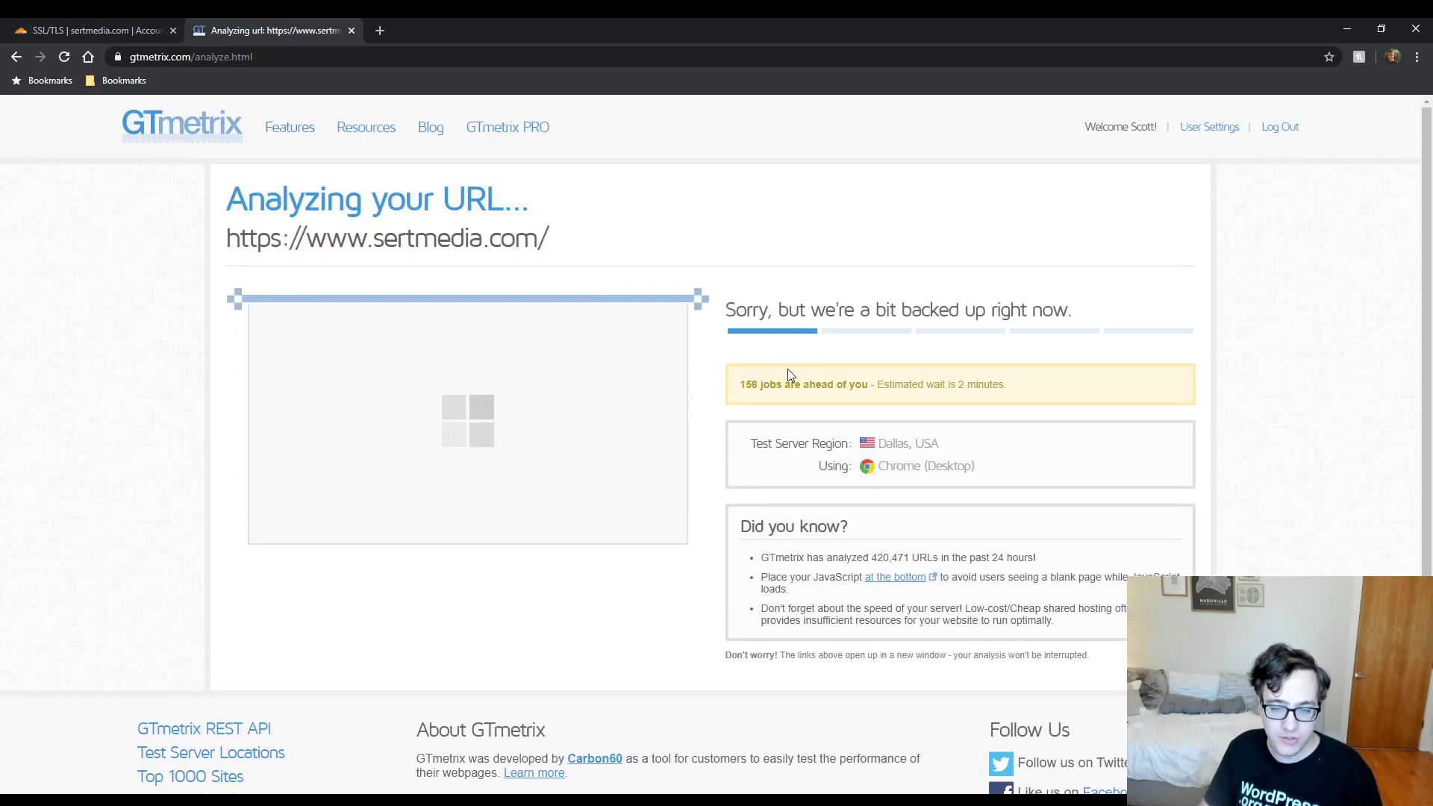
left_click_drag(742, 388, 959, 386)
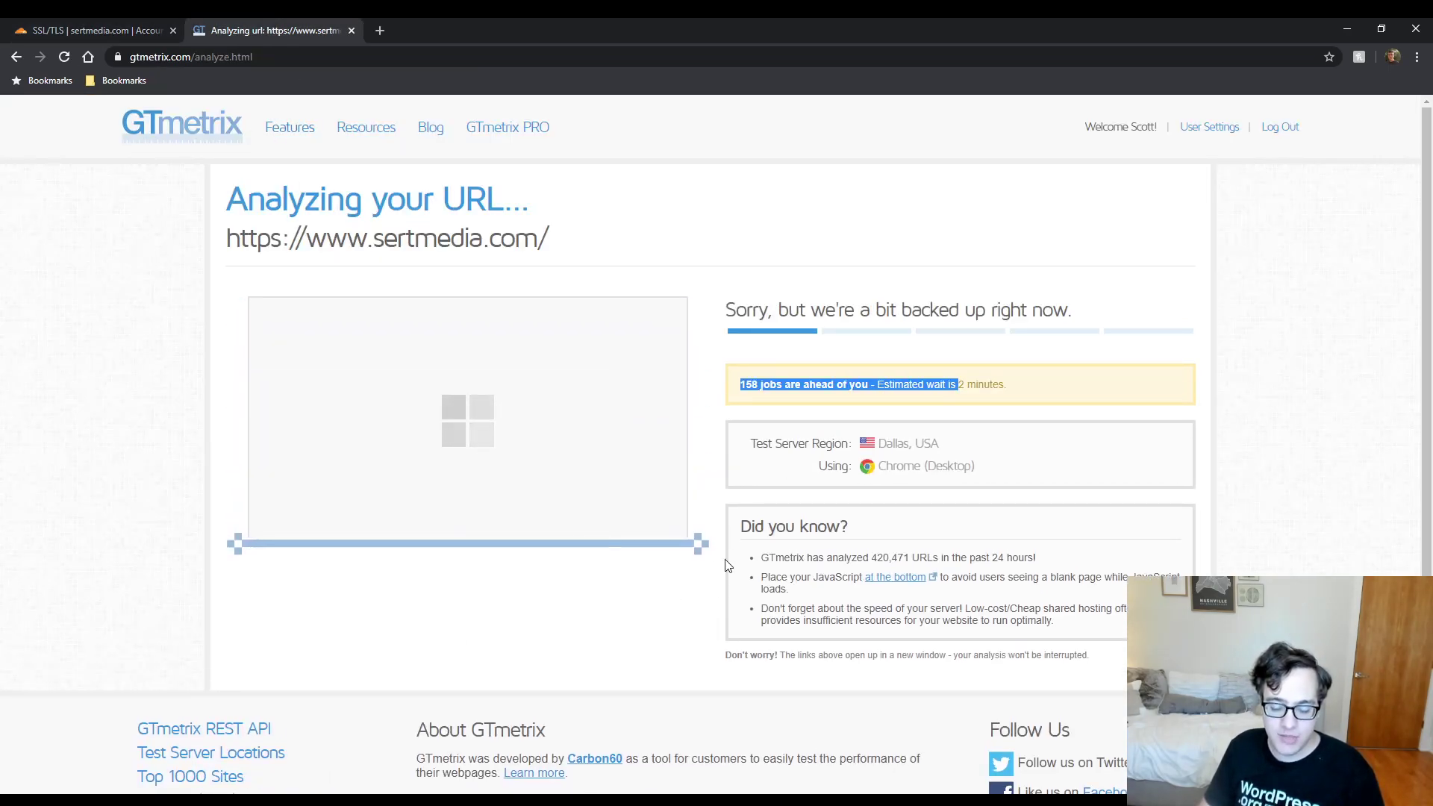
key("alt+Tab")
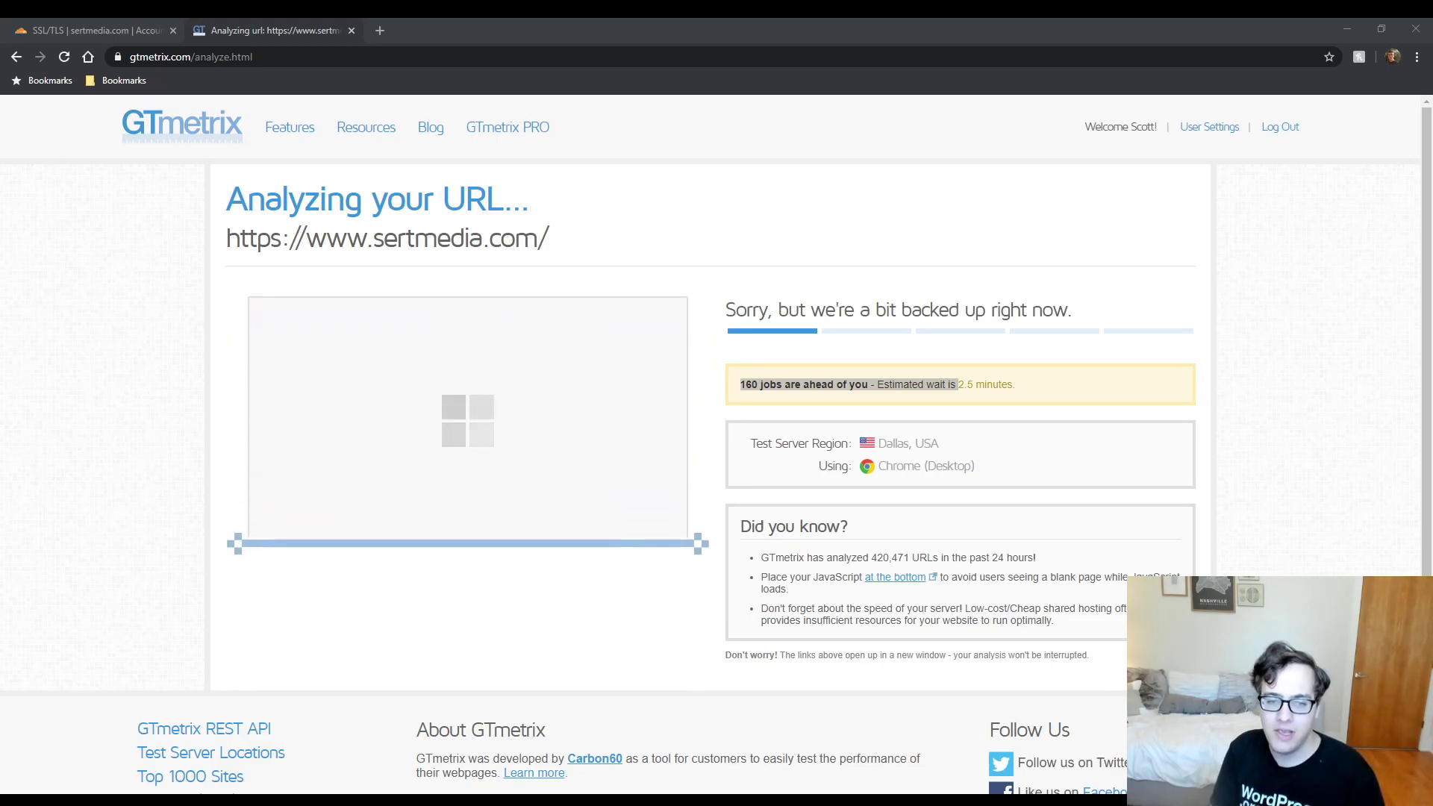
Return to the Cloudflare SSL/TLS page and scroll through it.
left_click(1136, 384)
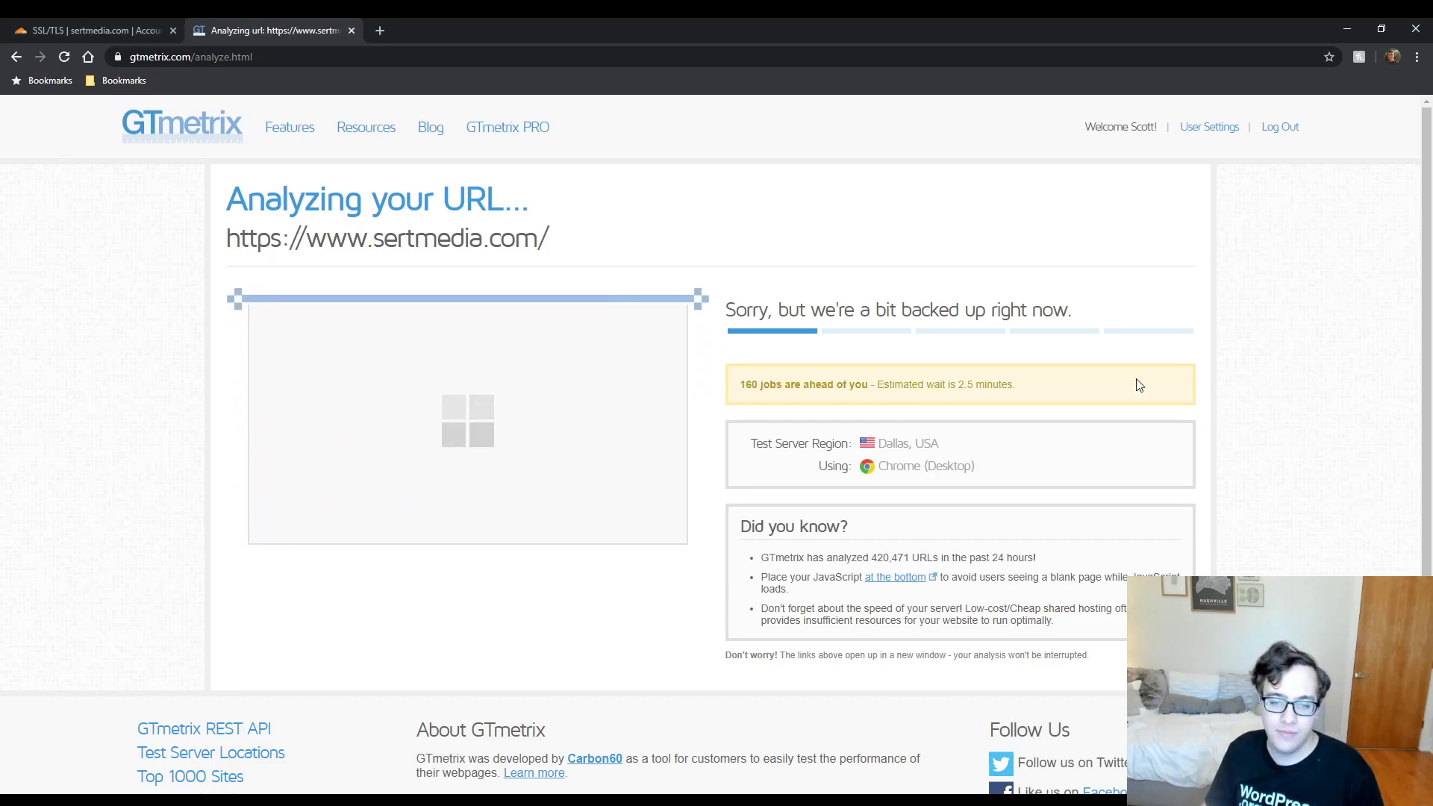
left_click(109, 29)
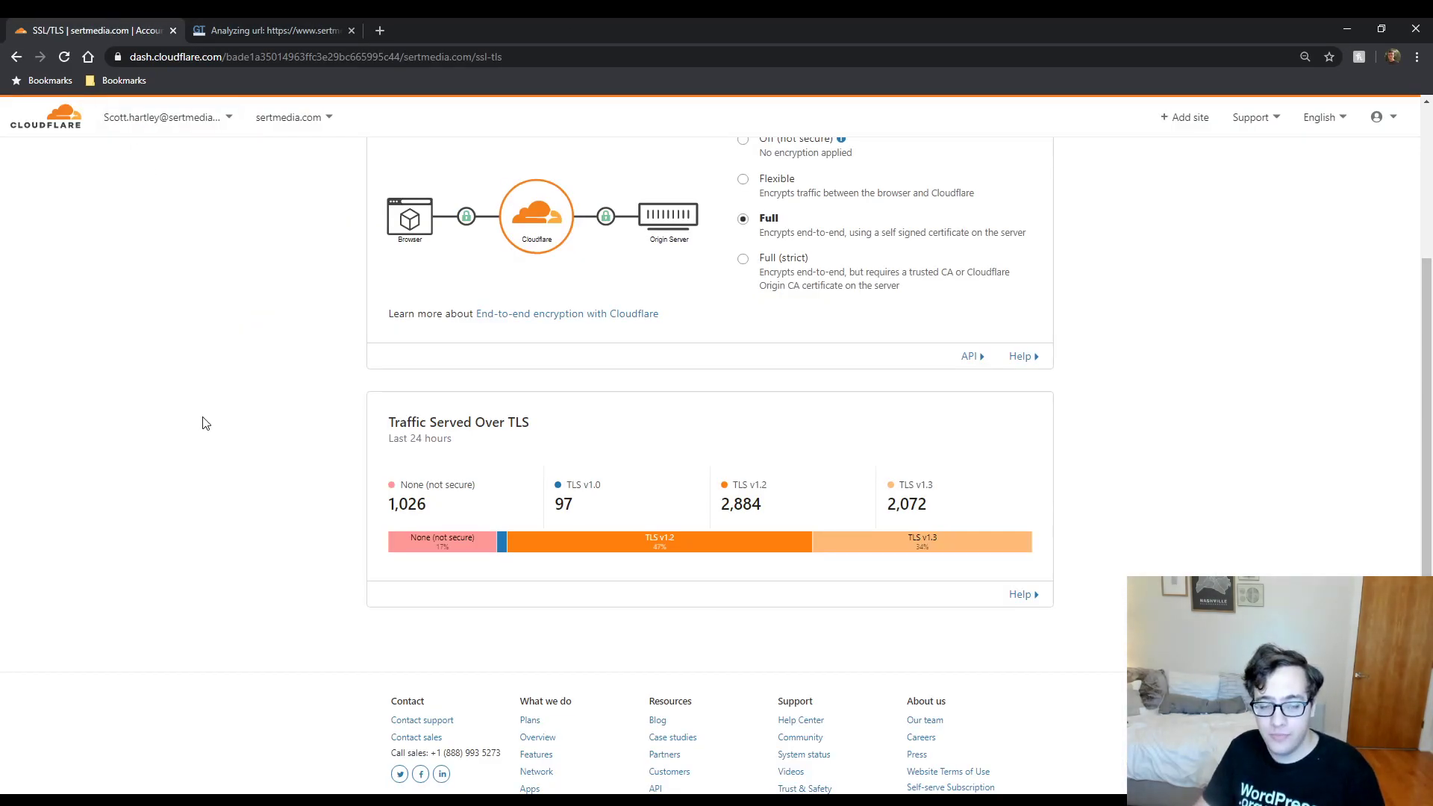
scroll(210, 403, "down", 1)
scroll(219, 362, "up", 5)
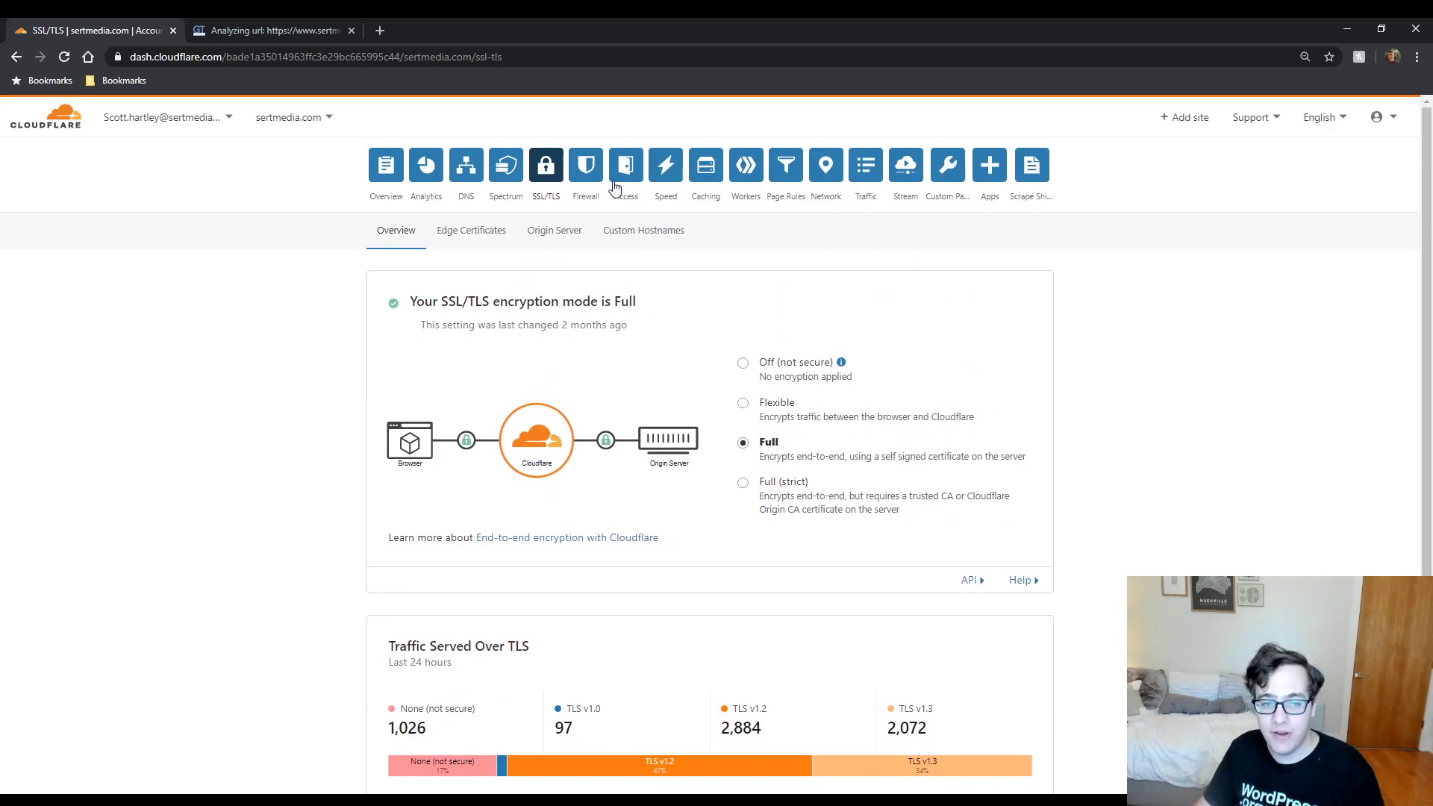
Review the Firewall section's Settings tab.
left_click(586, 165)
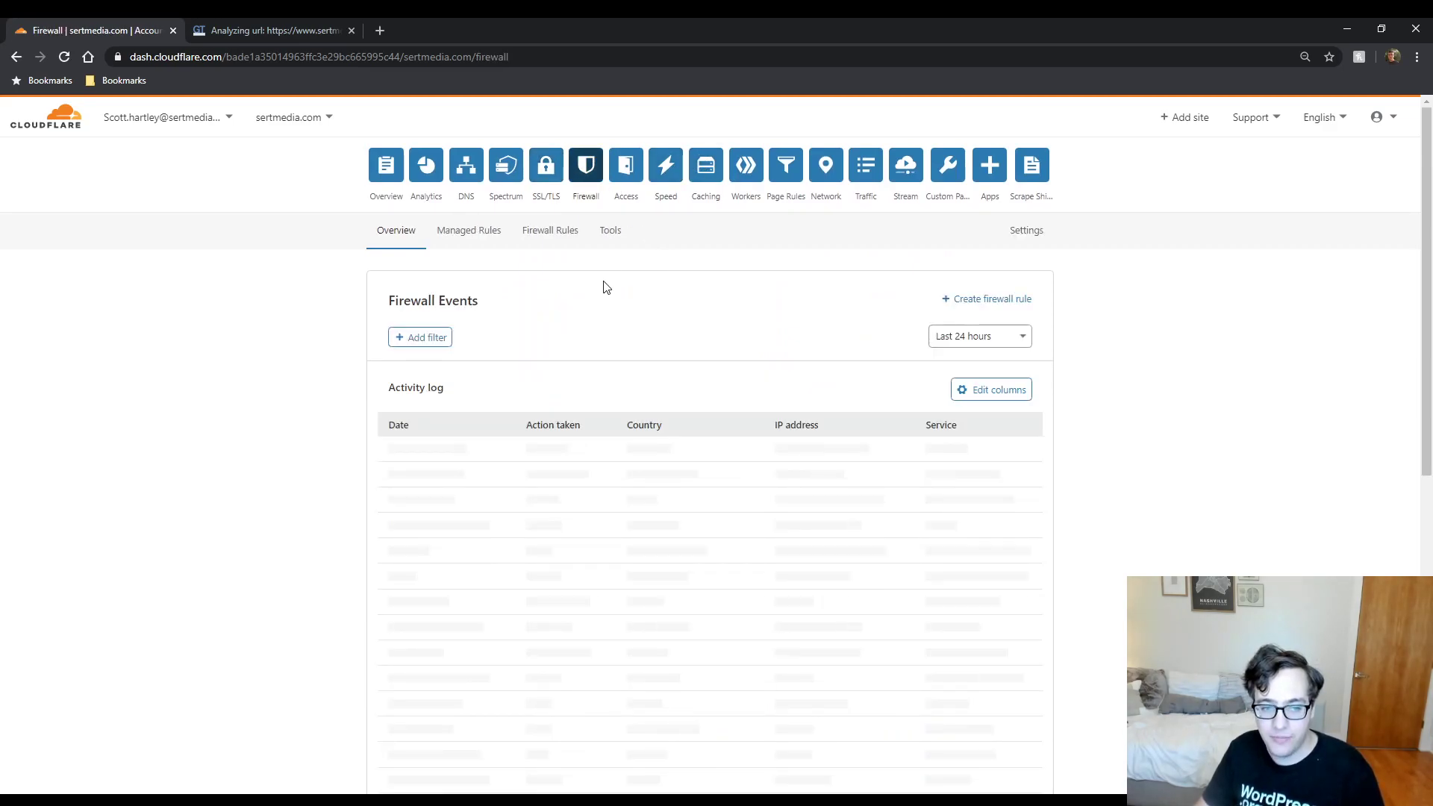
left_click(1026, 231)
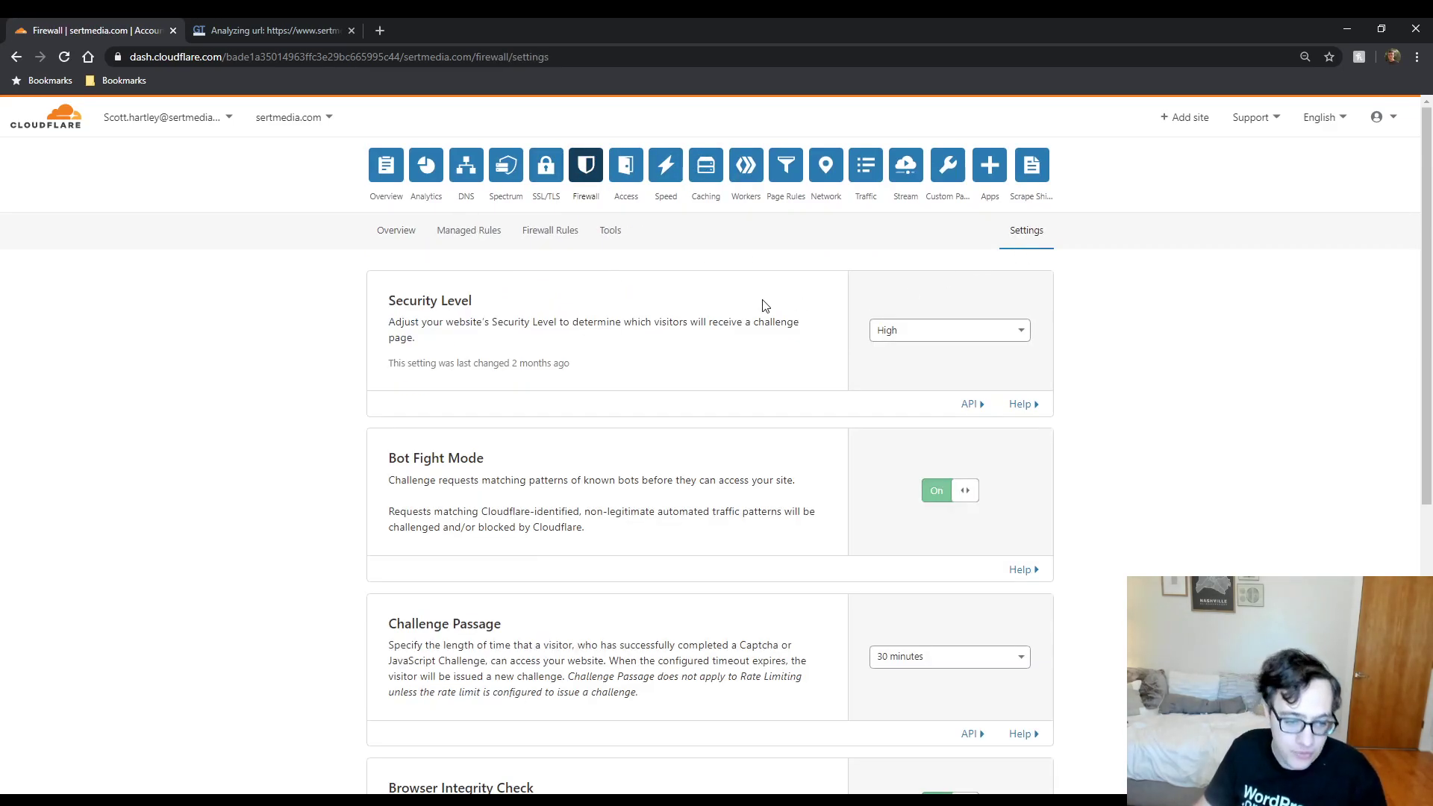
scroll(765, 306, "down", 6)
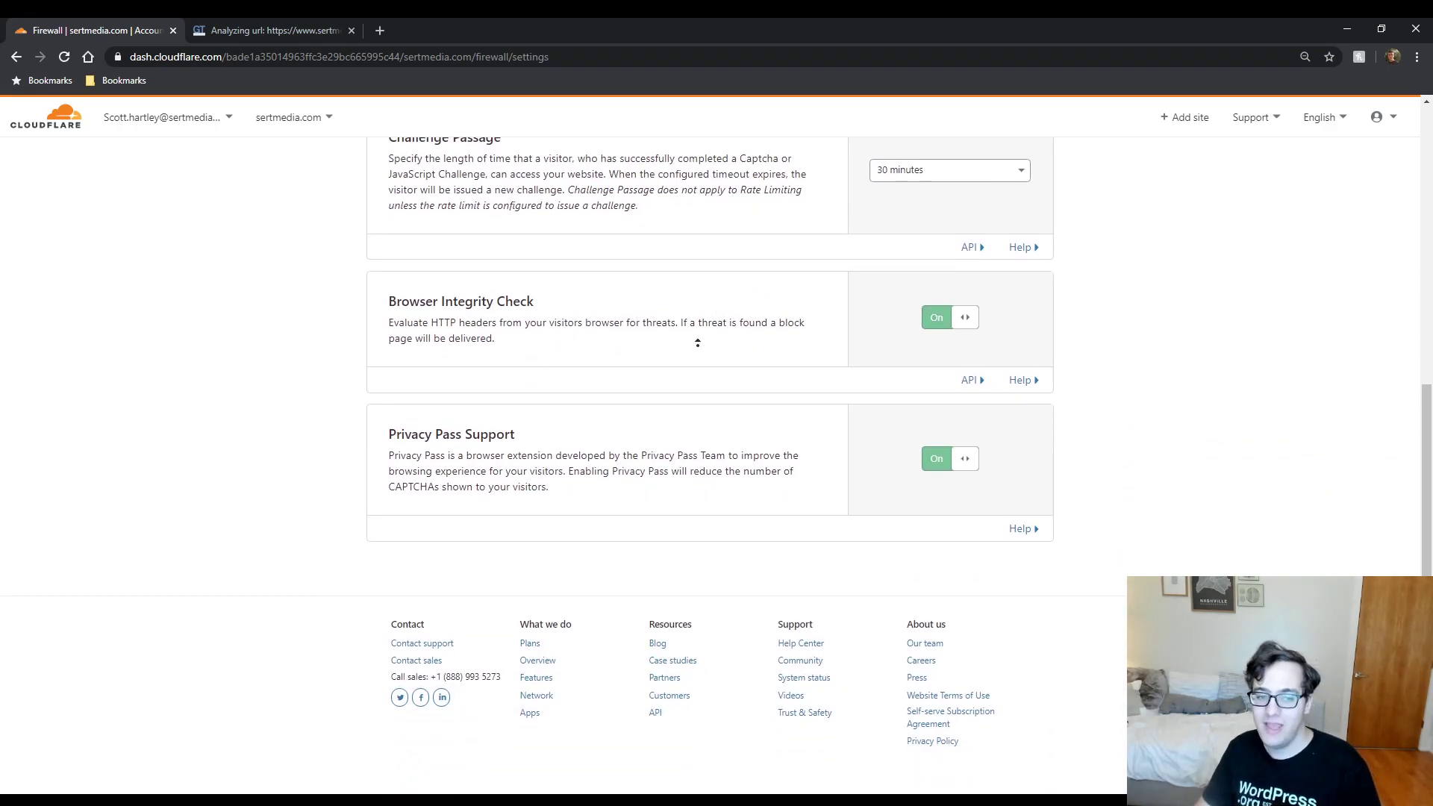
scroll(698, 343, "up", 6)
Show Speed Optimization, with Polish set to Lossy plus WebP and Auto Minify.
left_click(663, 192)
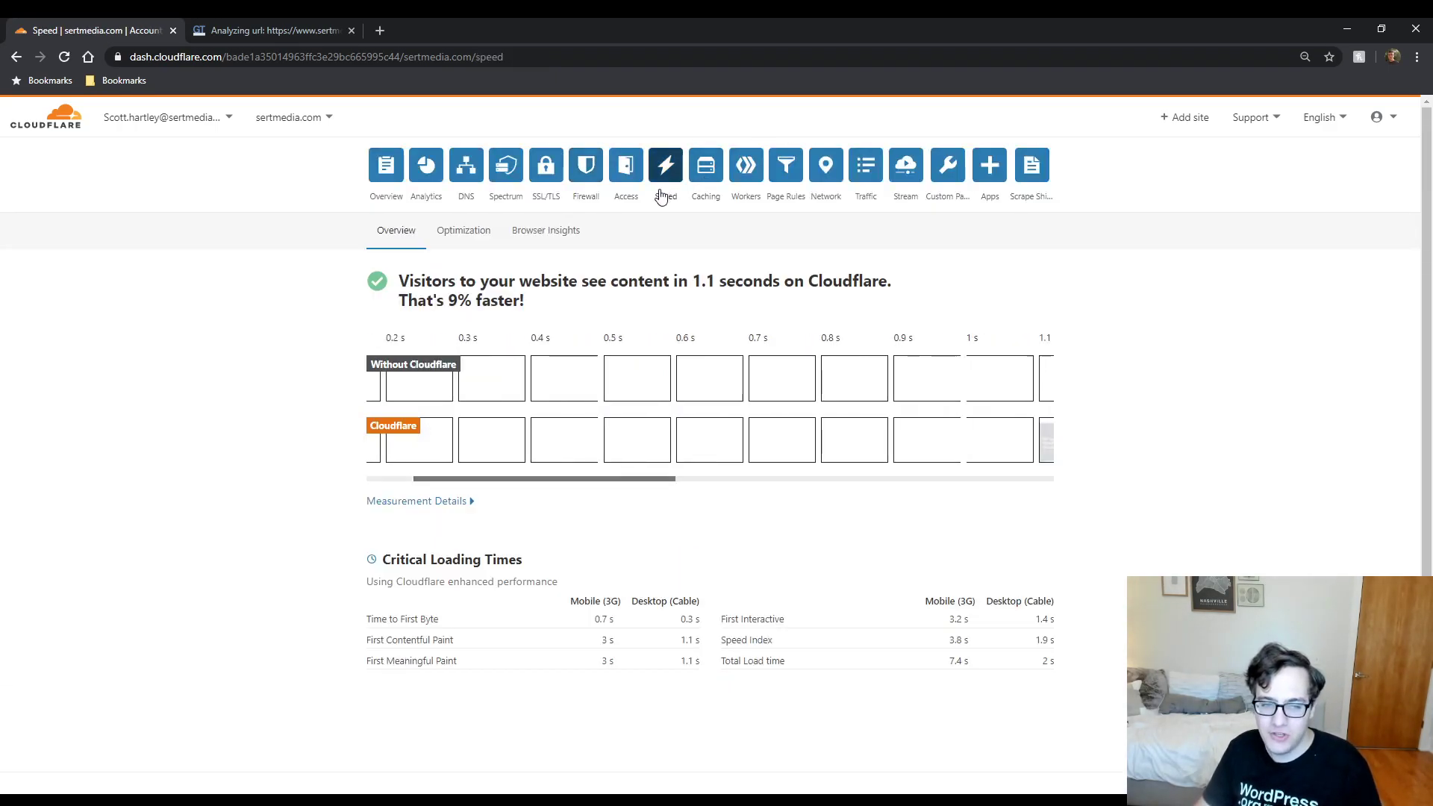
left_click(464, 230)
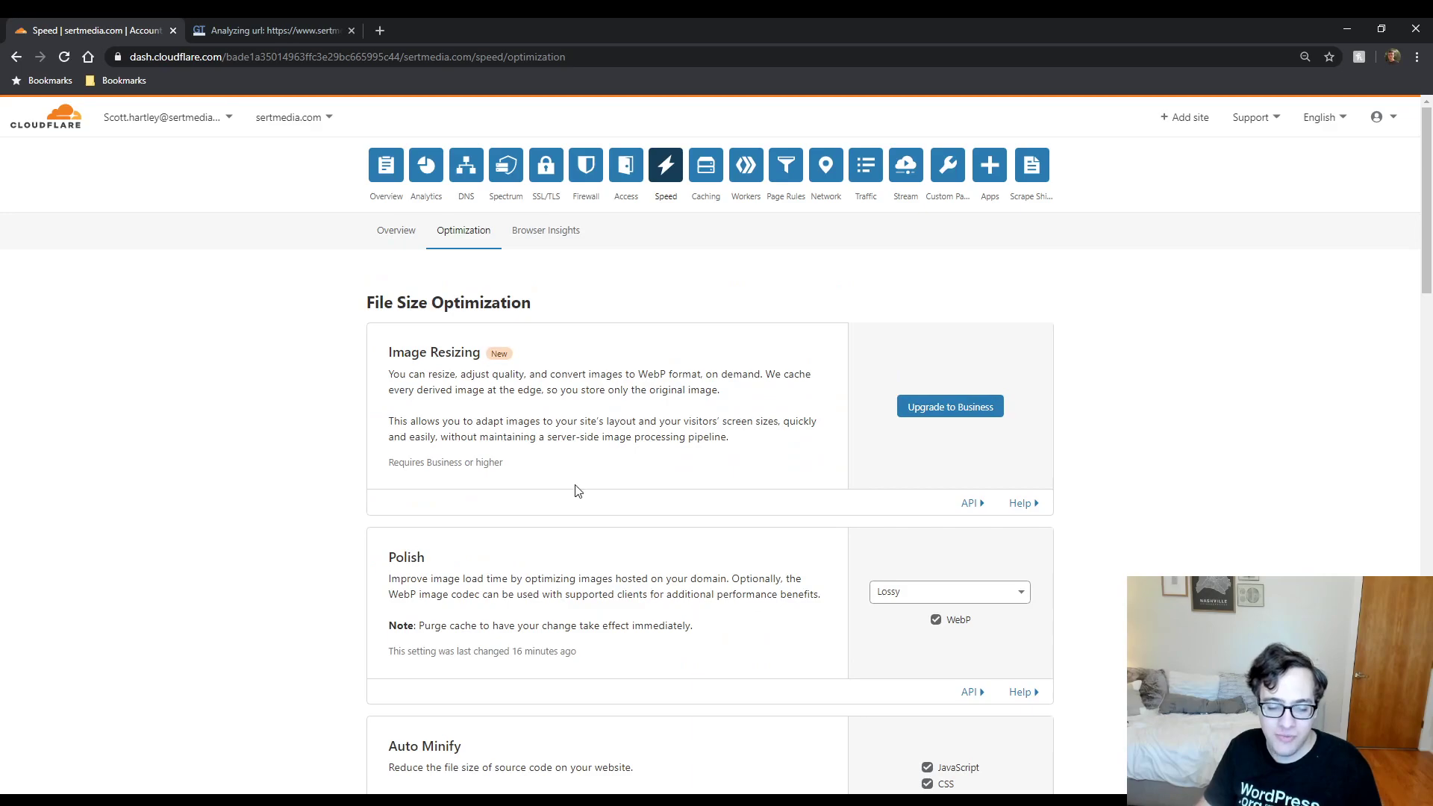